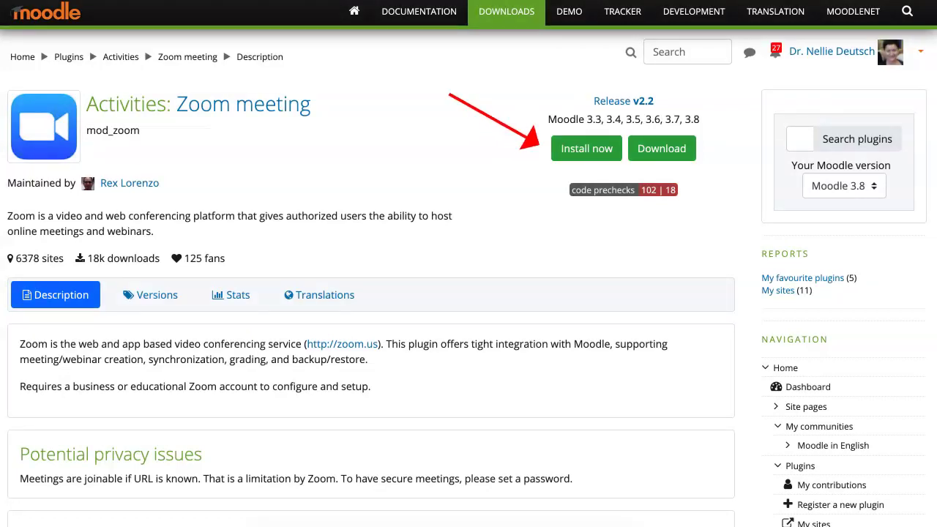
Step: Choose to install the Zoom meeting plugin directly onto one of your registered Moodle sites
click(586, 148)
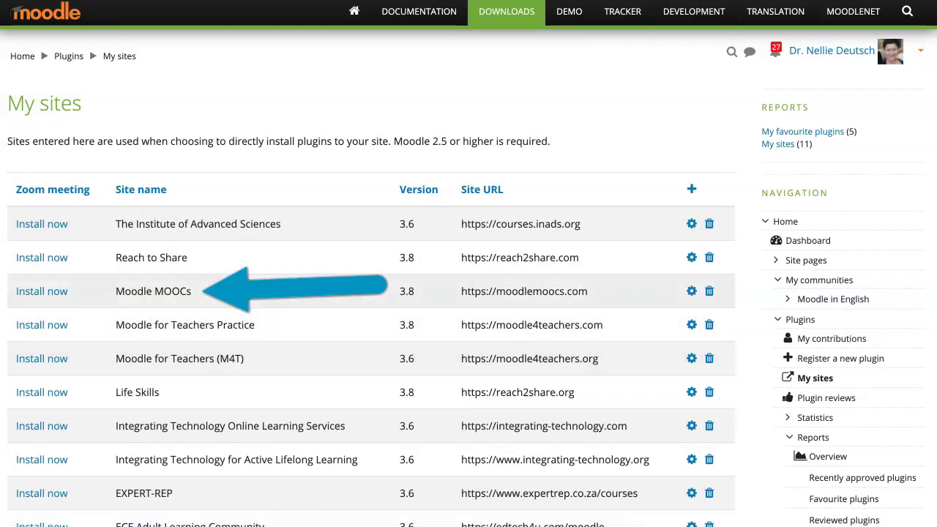
Step: Install the Zoom meeting plugin on the Moodle MOOCs site through the database upgrade
click(42, 291)
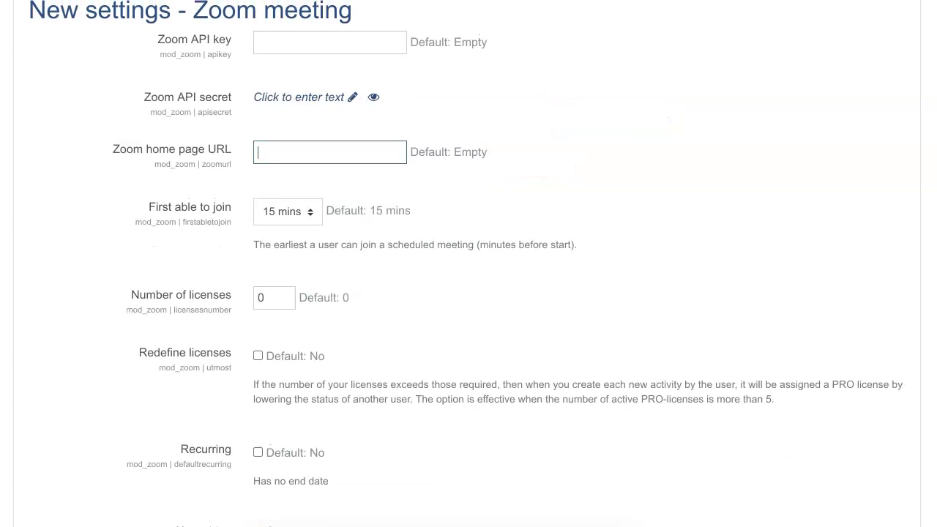
key(Tab)
key(Tab)
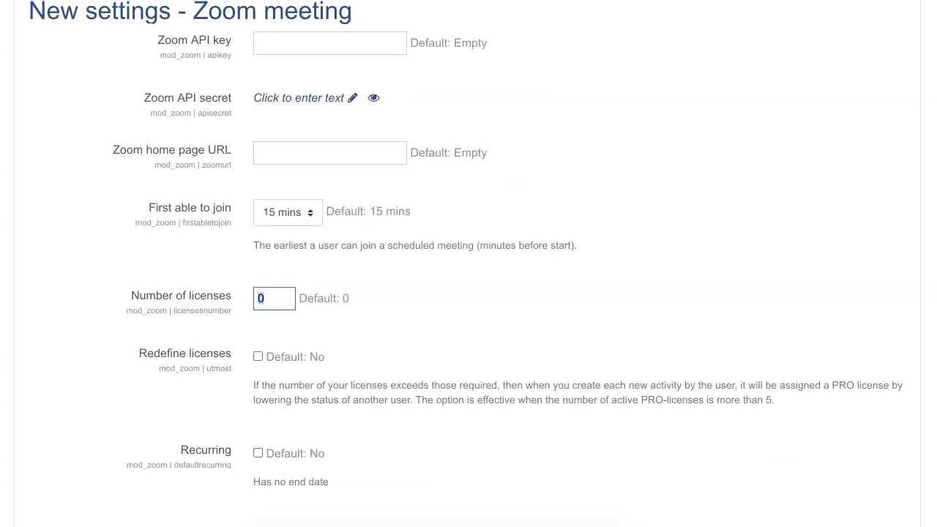
text(1)
scroll(469, 264, down, 4)
scroll(468, 263, down, 1)
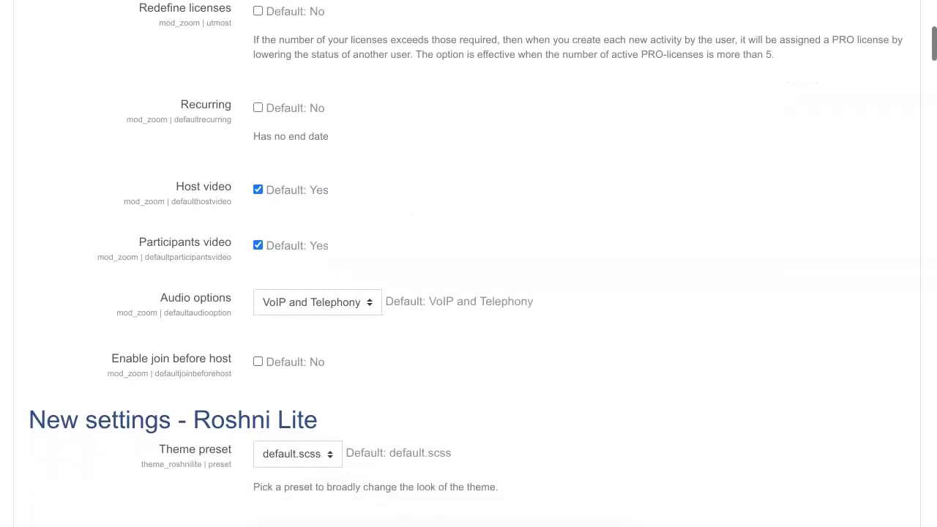
scroll(469, 263, down, 5)
scroll(469, 264, down, 2)
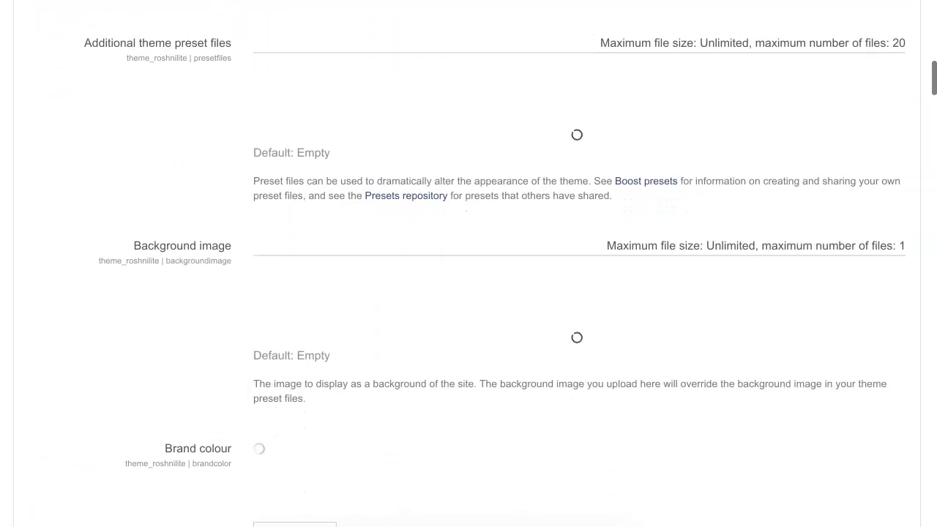
scroll(468, 264, down, 1)
scroll(469, 264, down, 1)
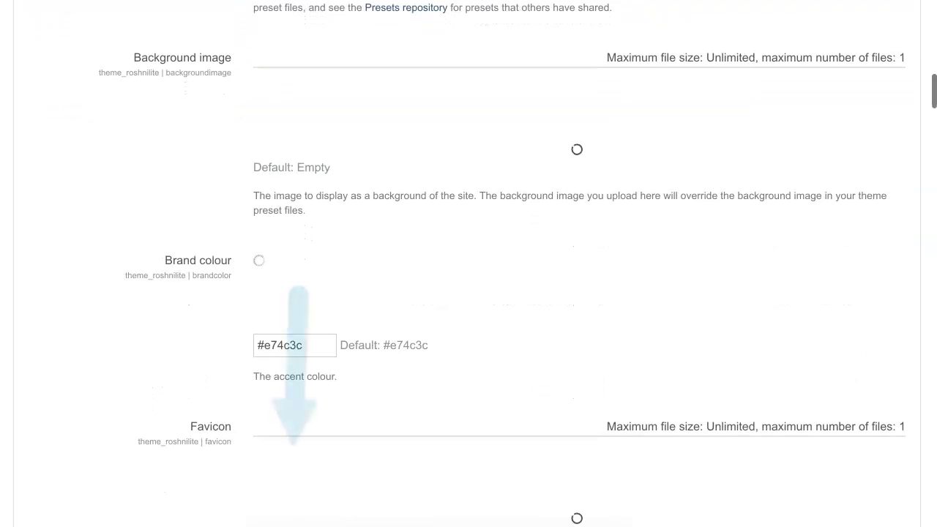
scroll(468, 263, down, 1)
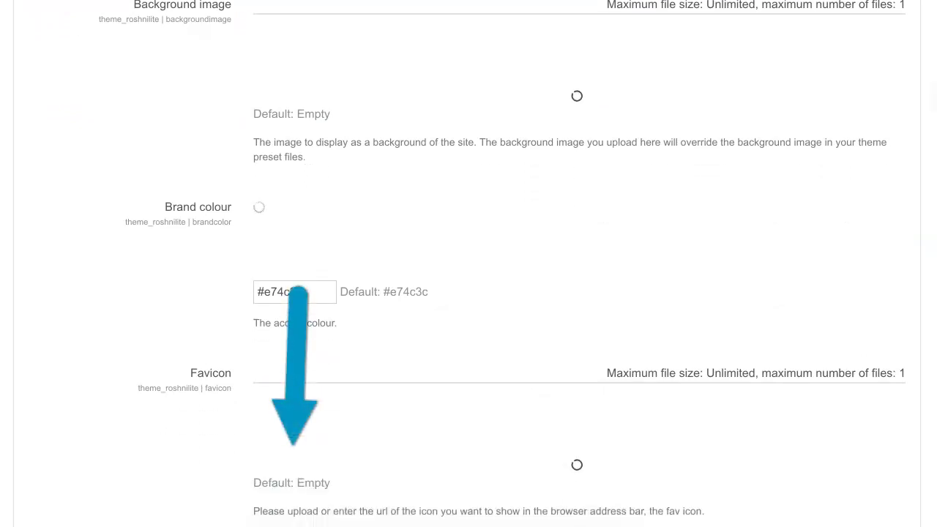
scroll(469, 264, down, 3)
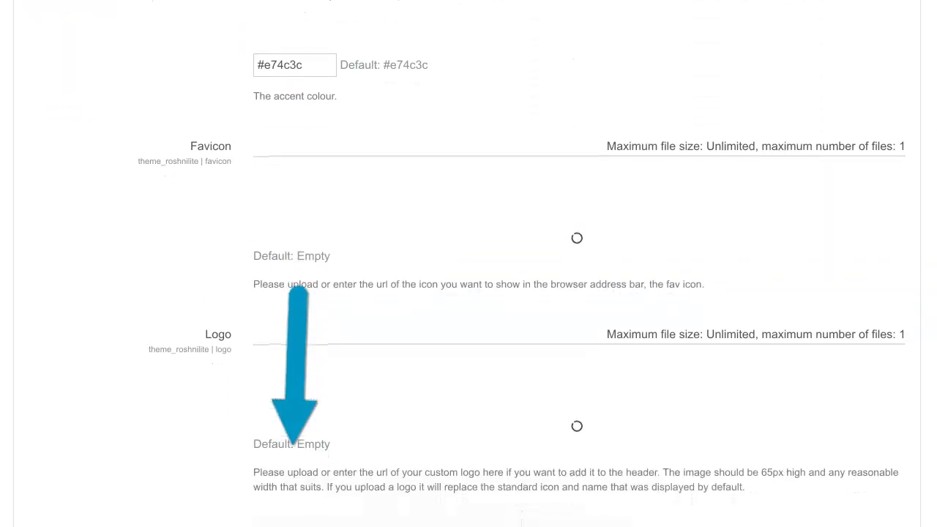
scroll(468, 263, down, 3)
scroll(468, 264, down, 3)
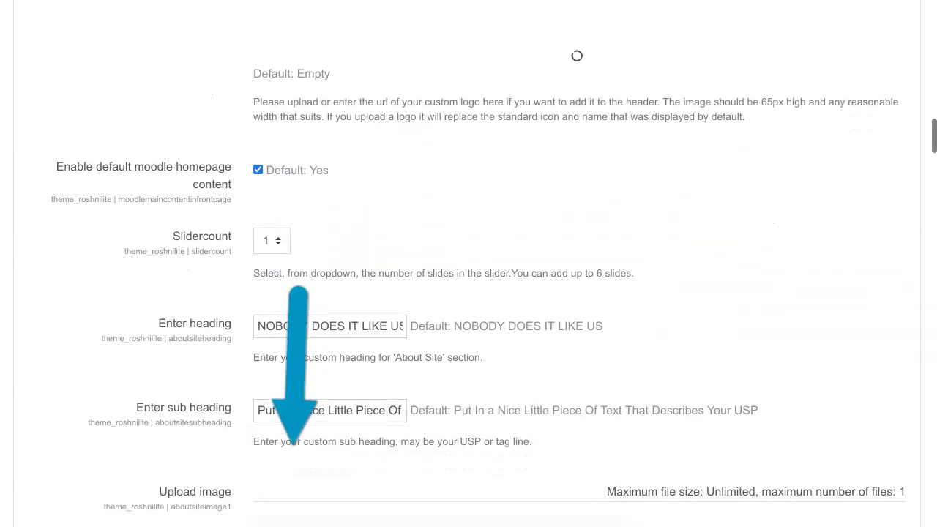
scroll(468, 263, down, 2)
scroll(469, 264, down, 10)
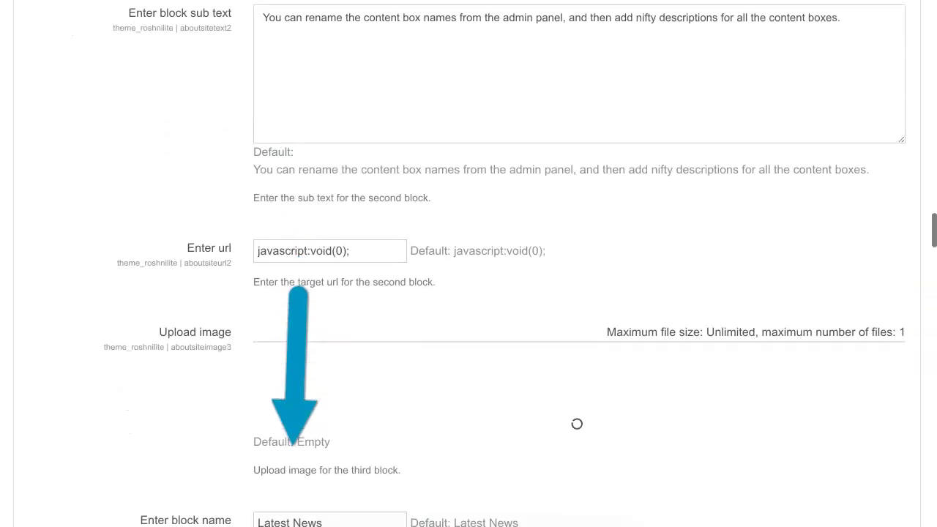
scroll(469, 263, down, 7)
scroll(469, 264, down, 5)
scroll(468, 264, down, 10)
scroll(468, 264, down, 10)
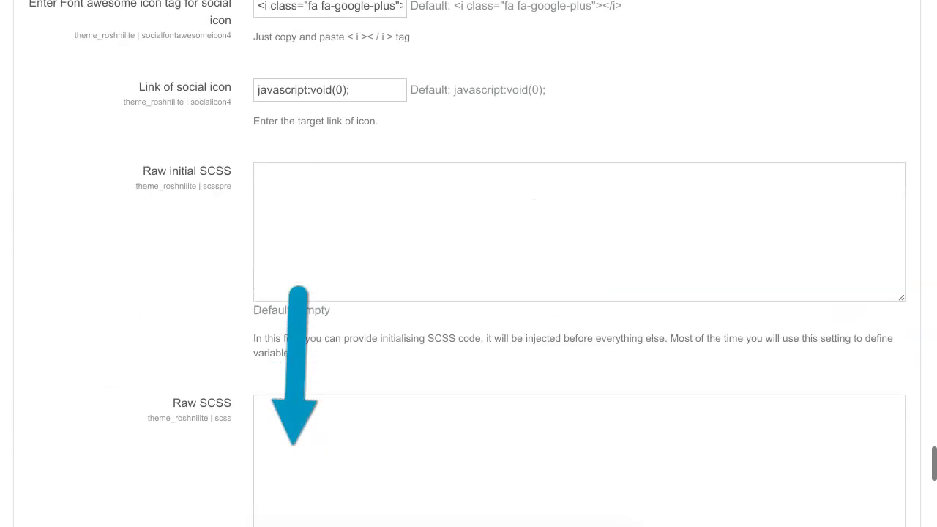
scroll(468, 263, down, 5)
scroll(468, 264, down, 5)
scroll(468, 264, up, 1)
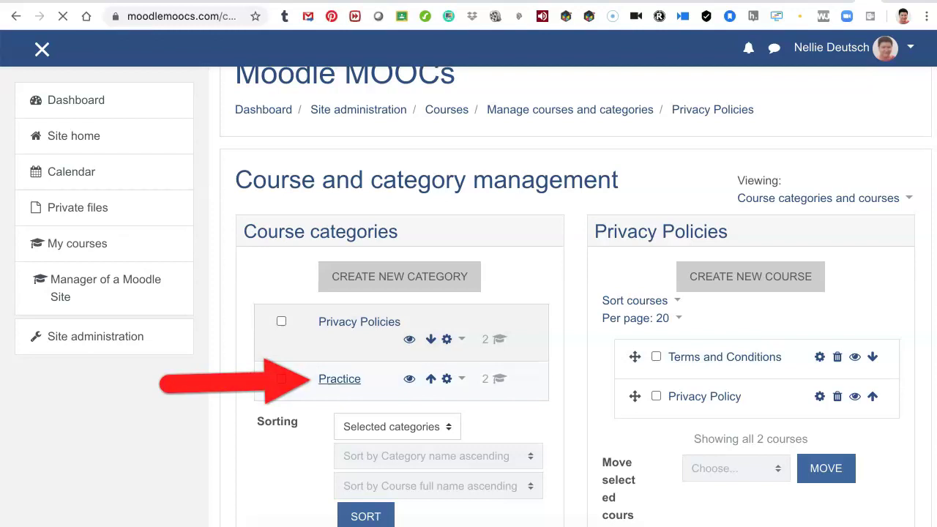
Step: Open the Manager of a Moodle Site course page and look over its sections
click(355, 276)
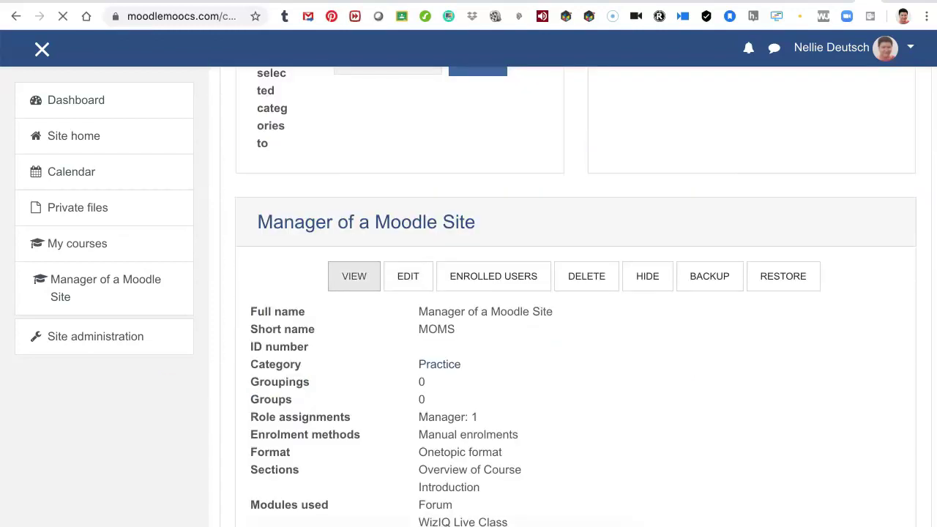
scroll(578, 293, down, 5)
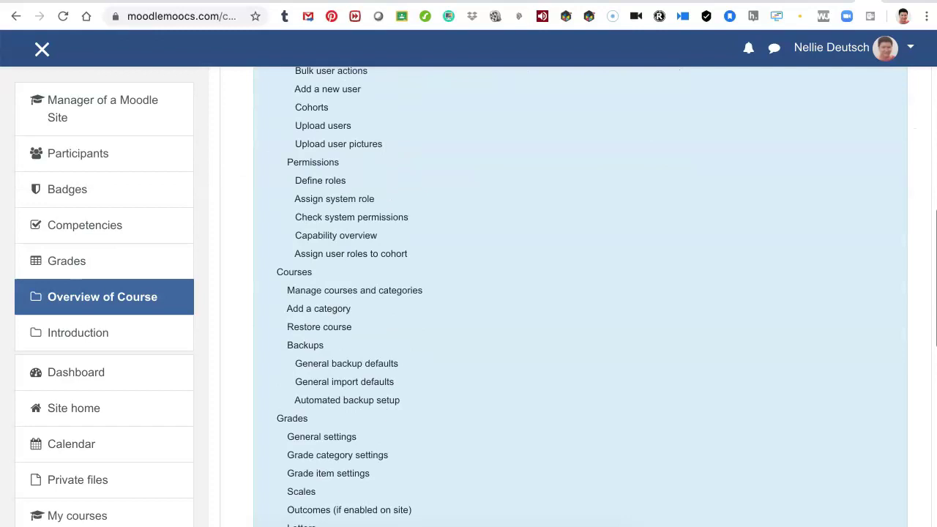
scroll(578, 293, up, 5)
scroll(578, 293, up, 5)
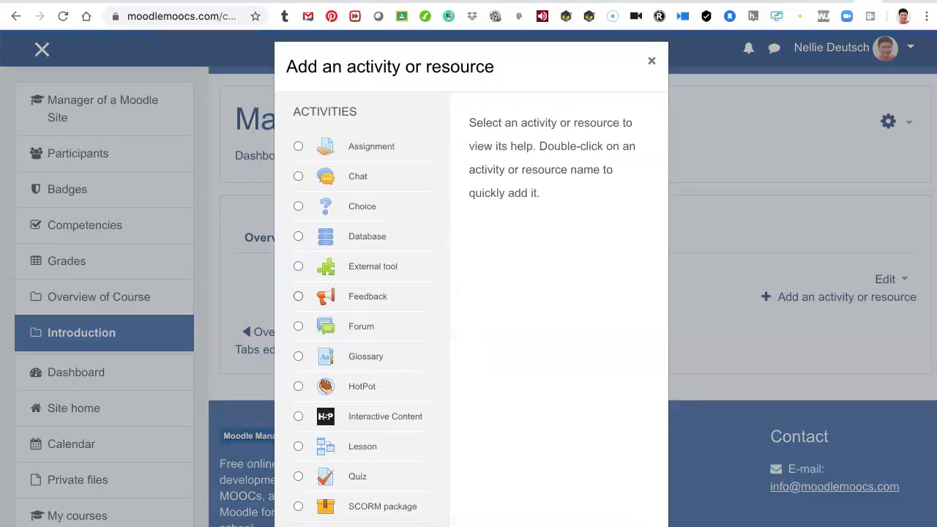
Step: Pick Zoom meeting in the activity chooser and add it to the Introduction section
scroll(366, 307, down, 2)
scroll(366, 307, down, 2)
scroll(366, 307, down, 1)
scroll(366, 307, down, 1)
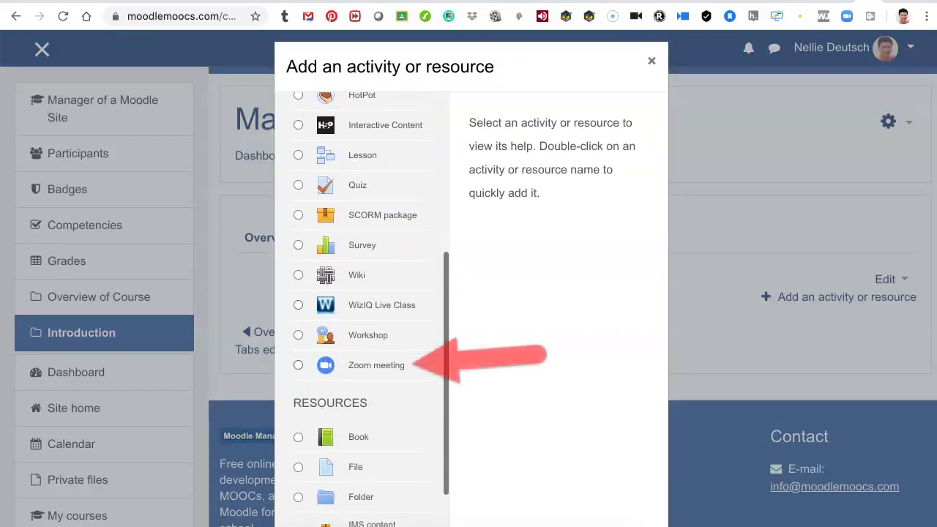
click(376, 365)
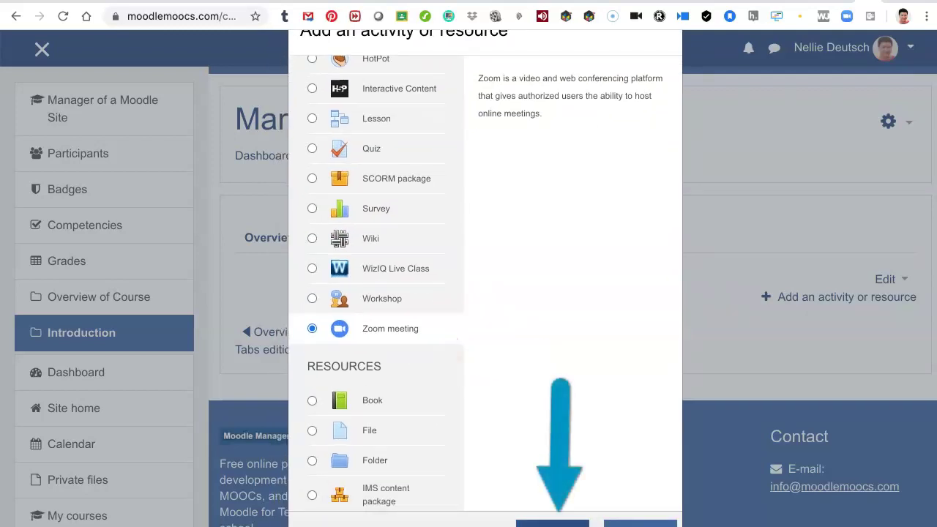
key(Return)
text(Te)
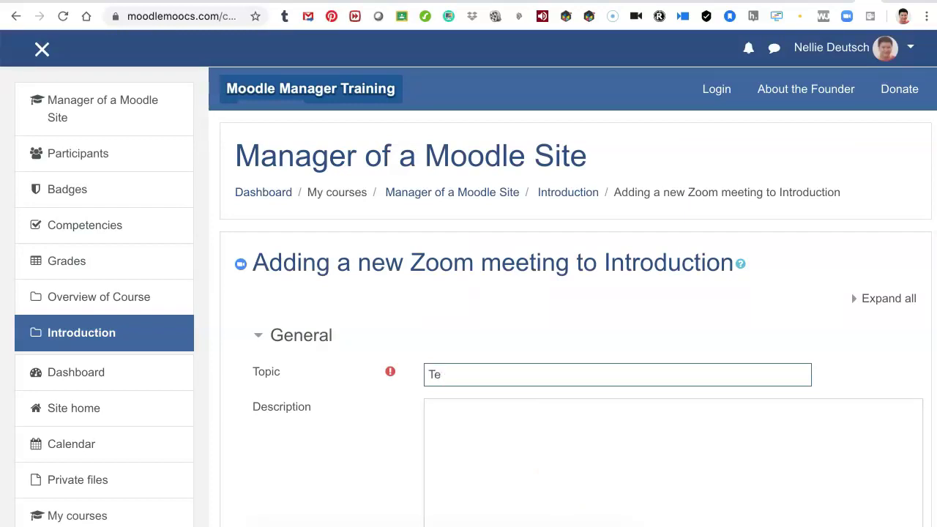
Step: Enter 'Test' as the meeting topic and scroll down the Zoom meeting form
text(st)
scroll(571, 293, down, 2)
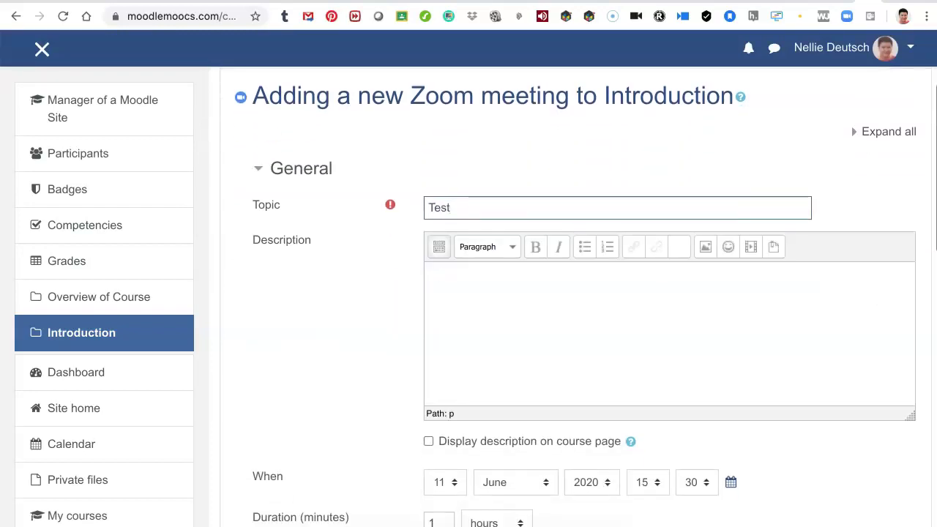
scroll(571, 293, down, 3)
scroll(571, 293, down, 1)
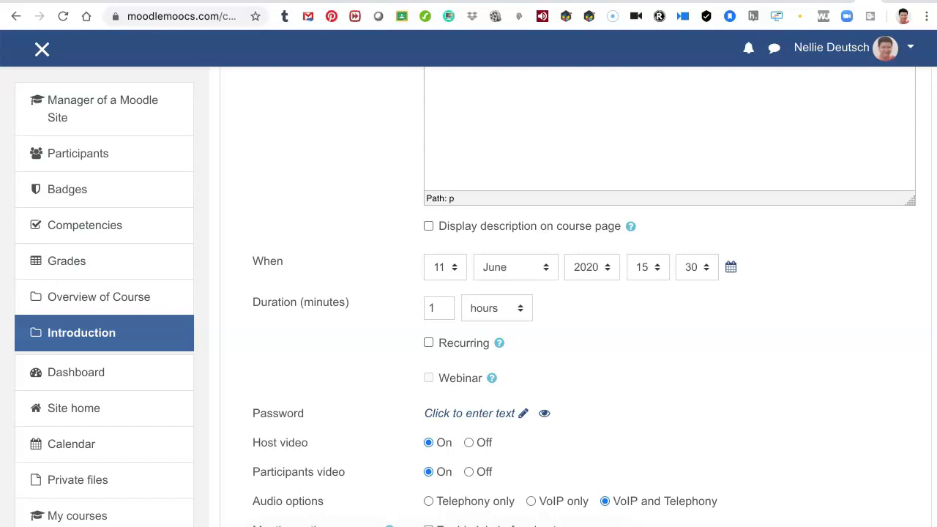
scroll(702, 409, down, 10)
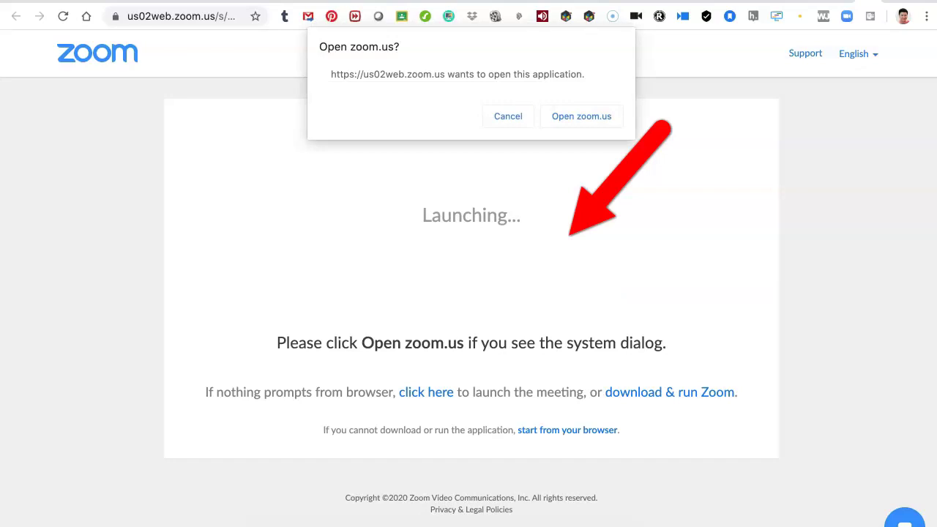
Step: Allow the browser to open zoom.us so the meeting launches in the Zoom app
key(Return)
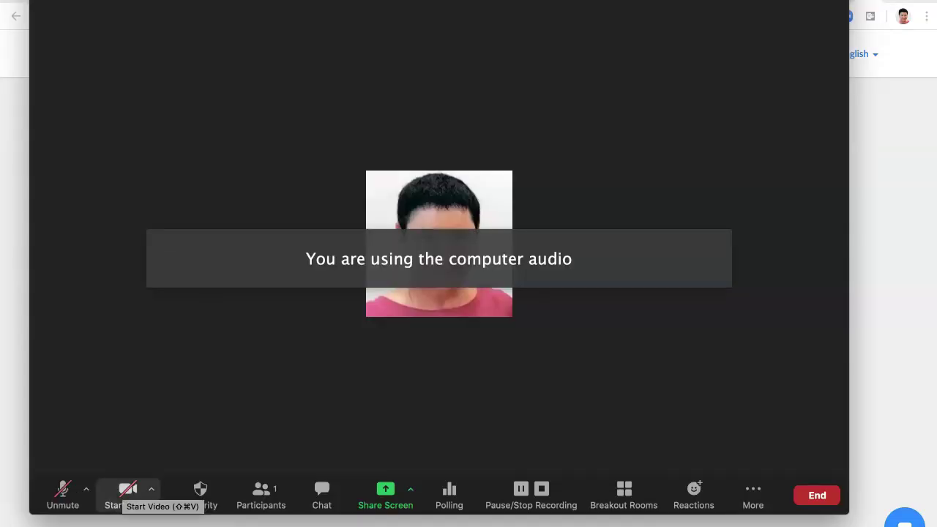
Step: Turn on the host's camera video in the Zoom meeting
click(127, 494)
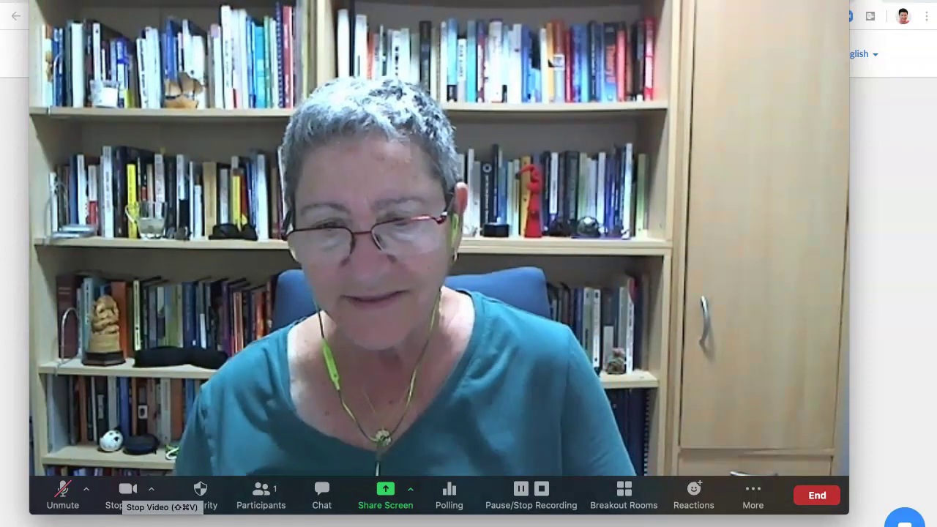